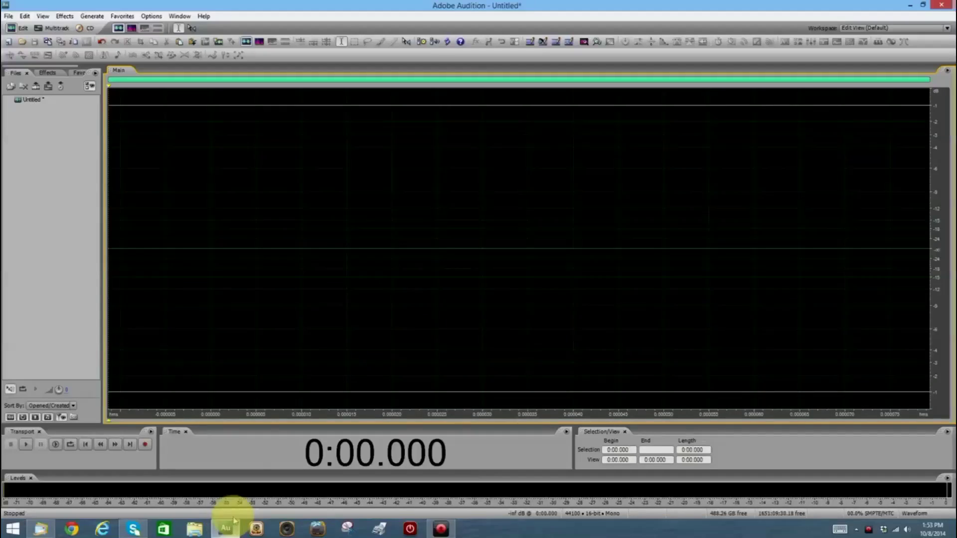
- Record a spoken voice phrase of about 9.1 seconds into the untitled mono file
click(145, 444)
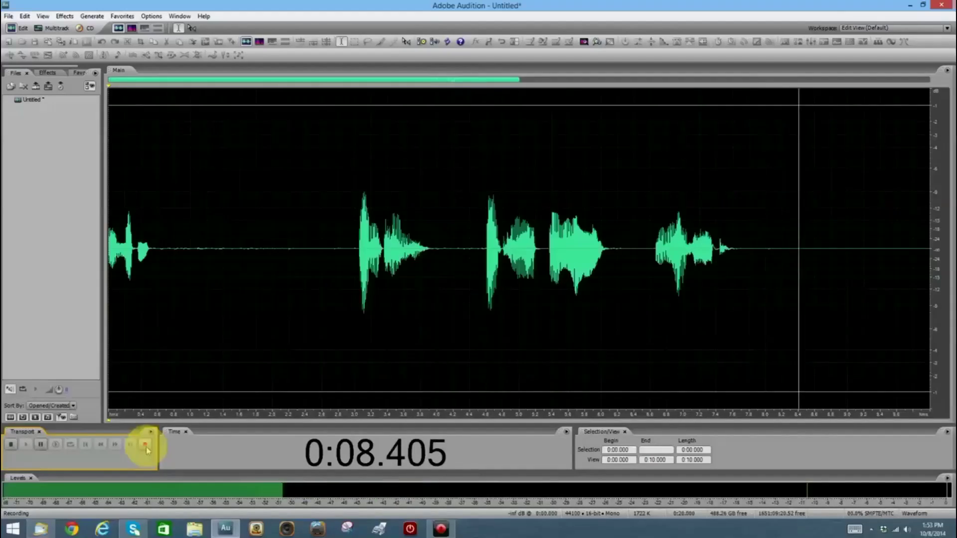
click(145, 446)
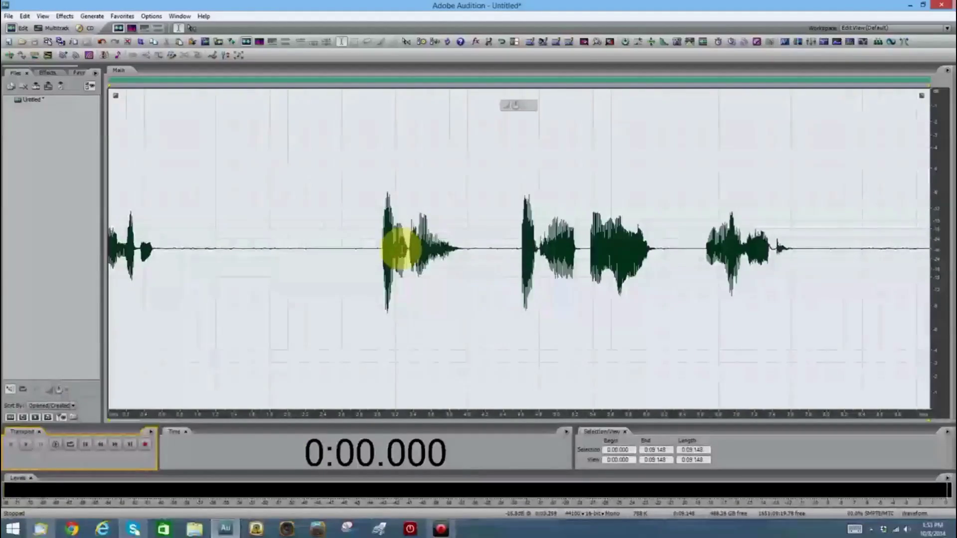
- Trim the recording to the spoken phrase from 3.000 to 7.693 s and normalize it
drag(380, 250, 800, 251)
key(ctrl+t)
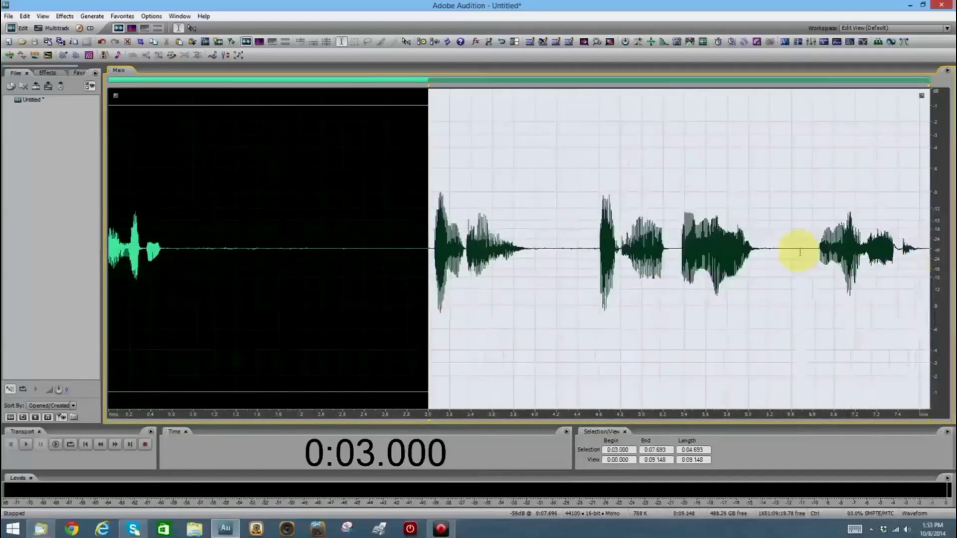
key(alt+e)
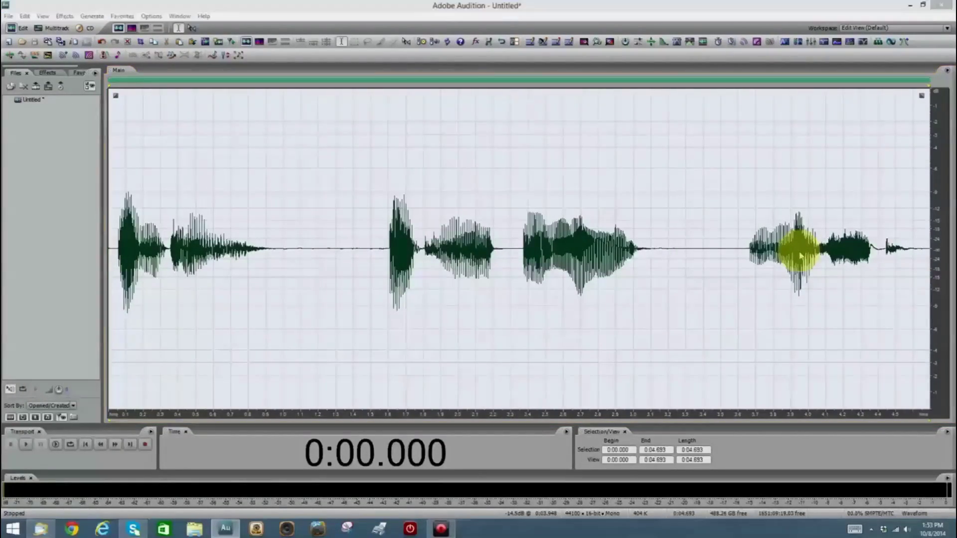
key(Return)
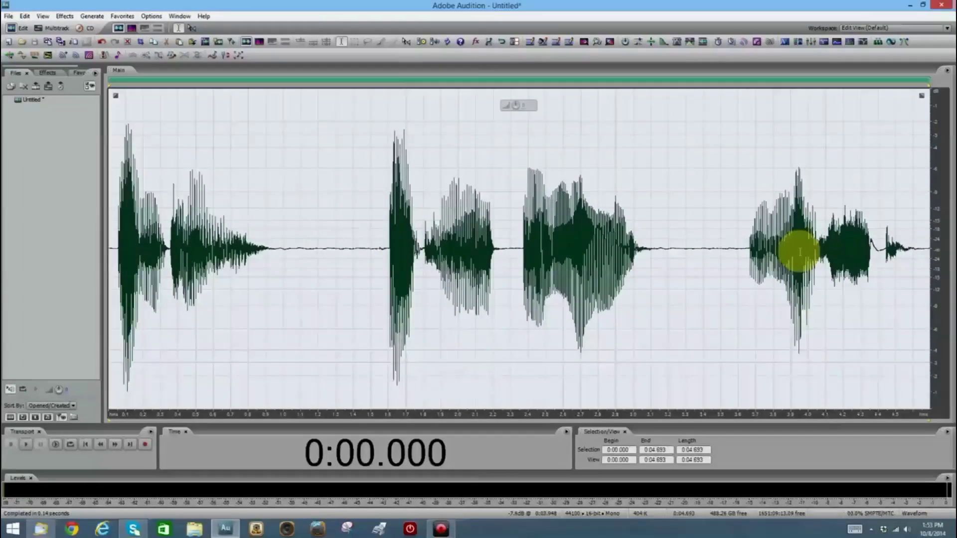
- Apply Dynamics Processing with the Compander preset to the phrase
key(alt+d)
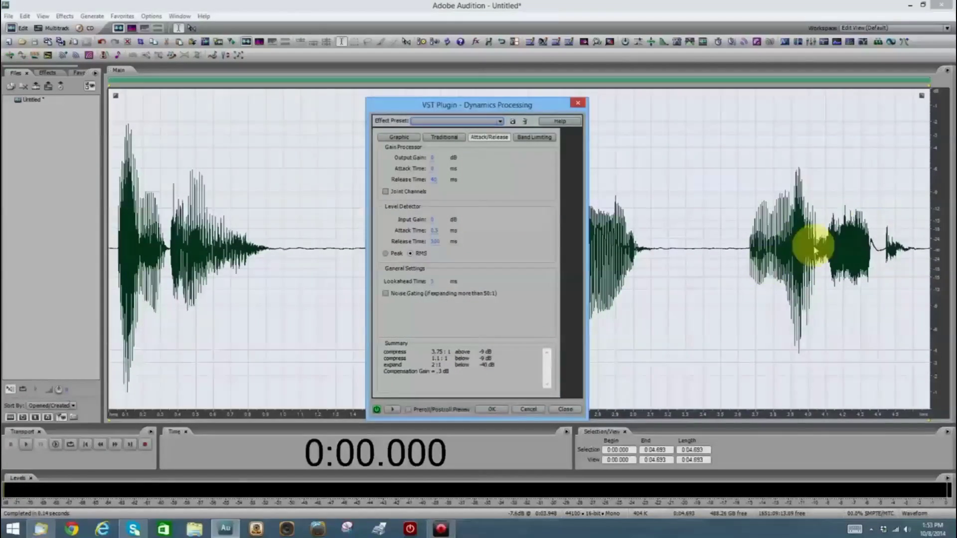
click(451, 122)
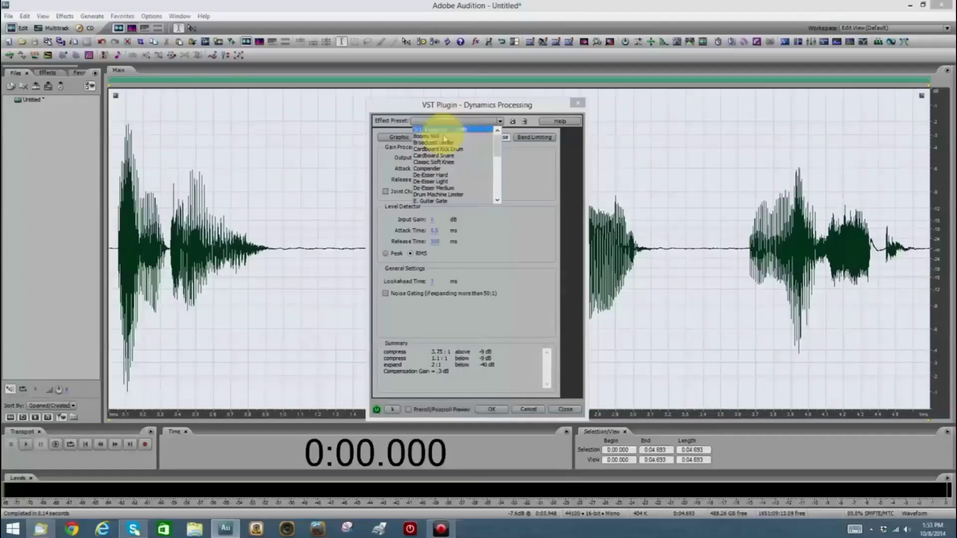
click(432, 169)
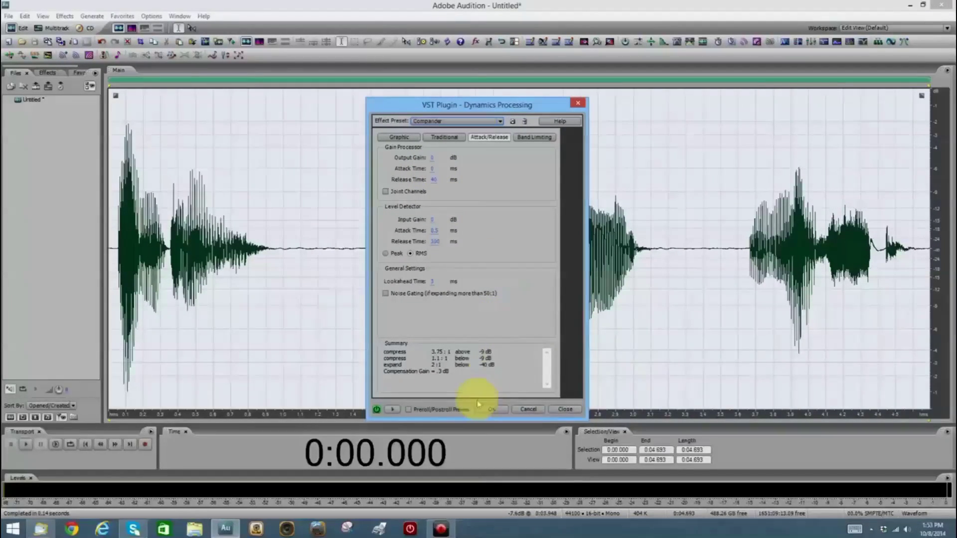
click(490, 410)
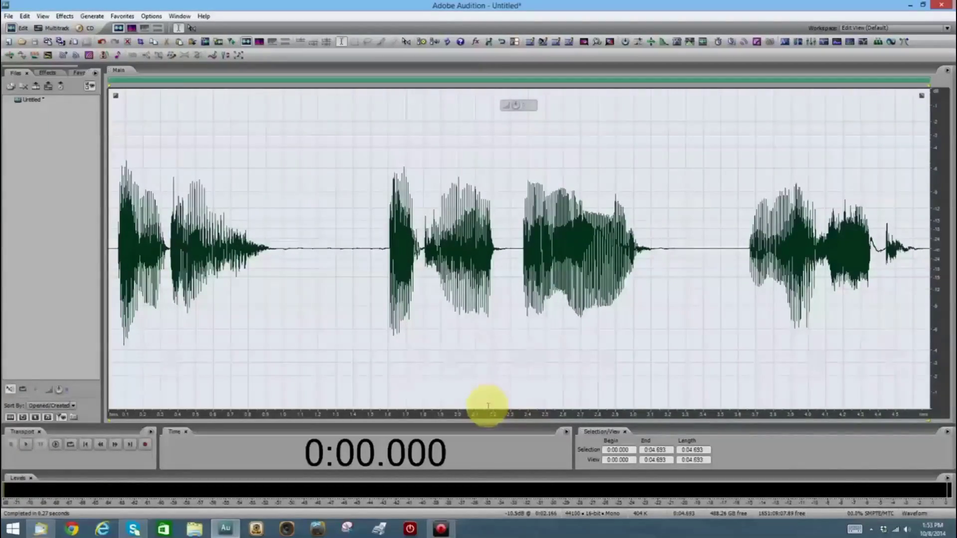
key(space)
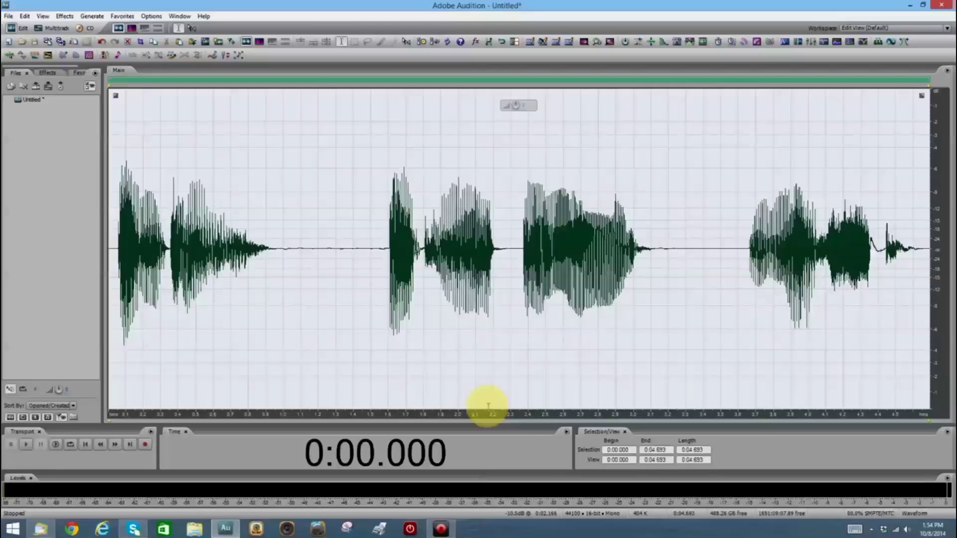
click(488, 406)
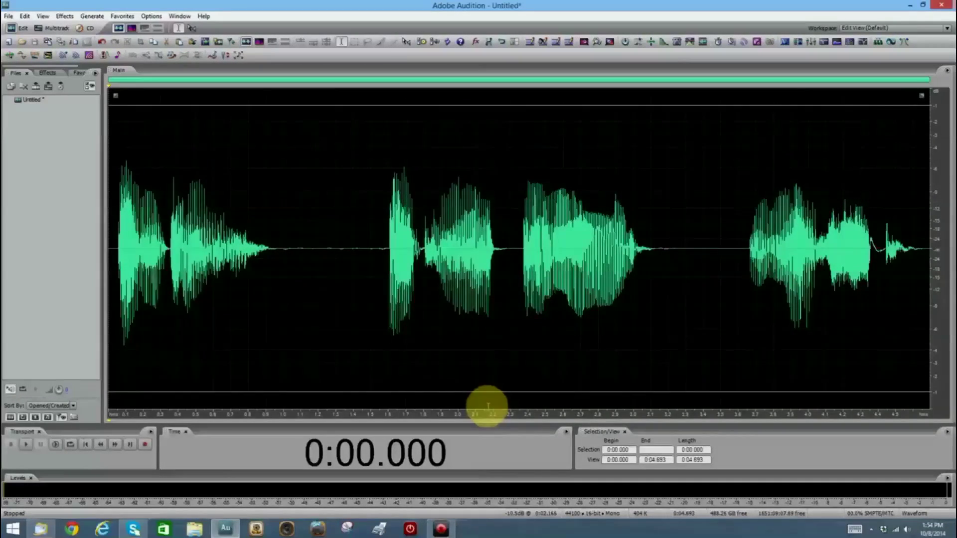
key(alt+g)
key(s)
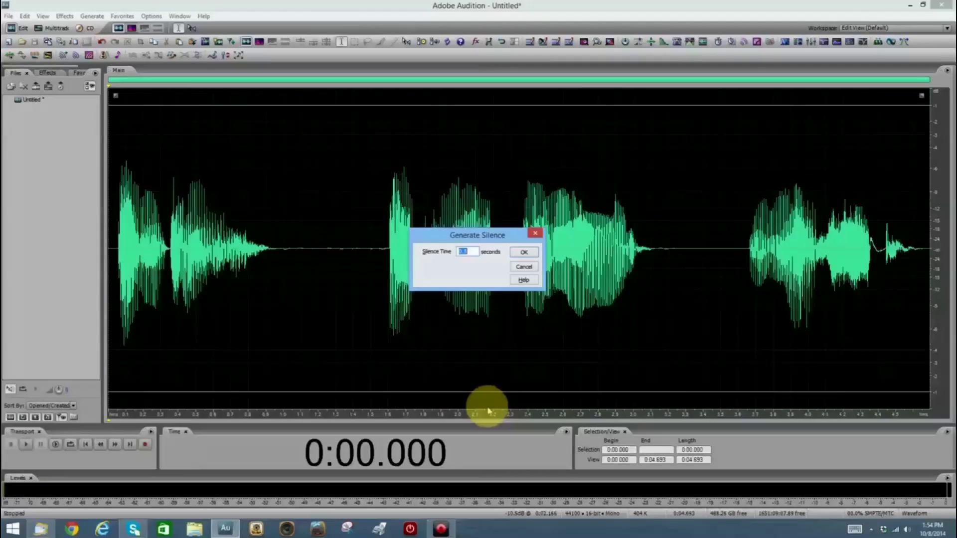
- Add 5 seconds of silence at the start and the end, making the file 14.693 seconds long
key(Return)
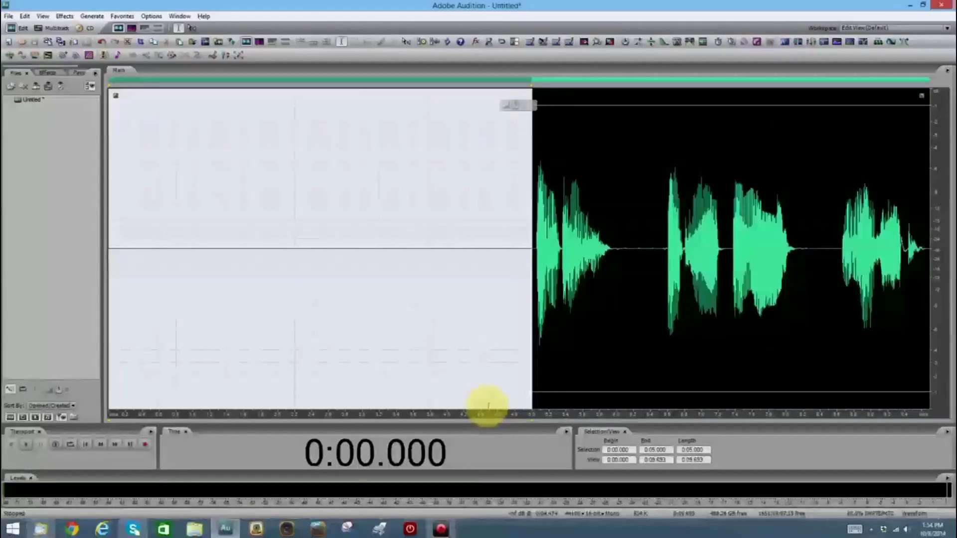
key(End)
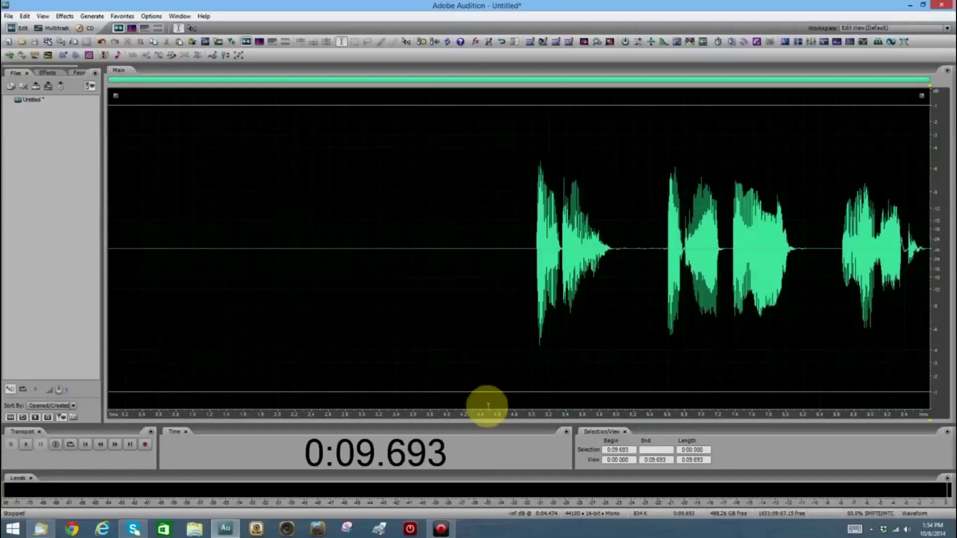
key(alt+g)
key(s)
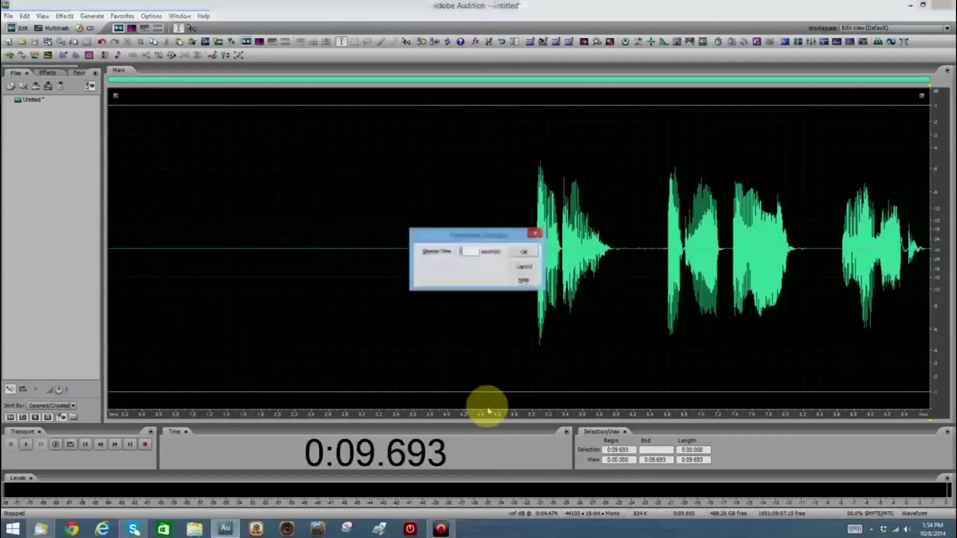
key(Return)
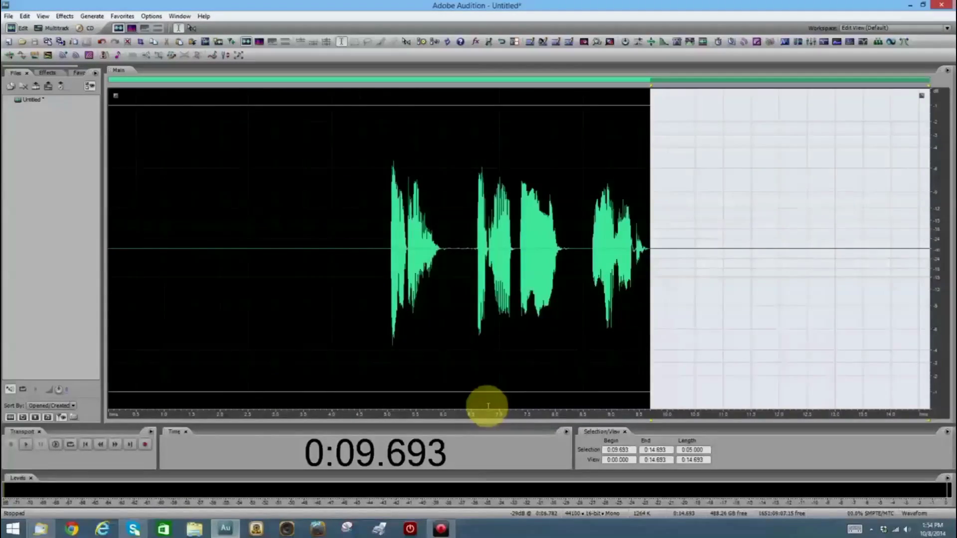
key(Home)
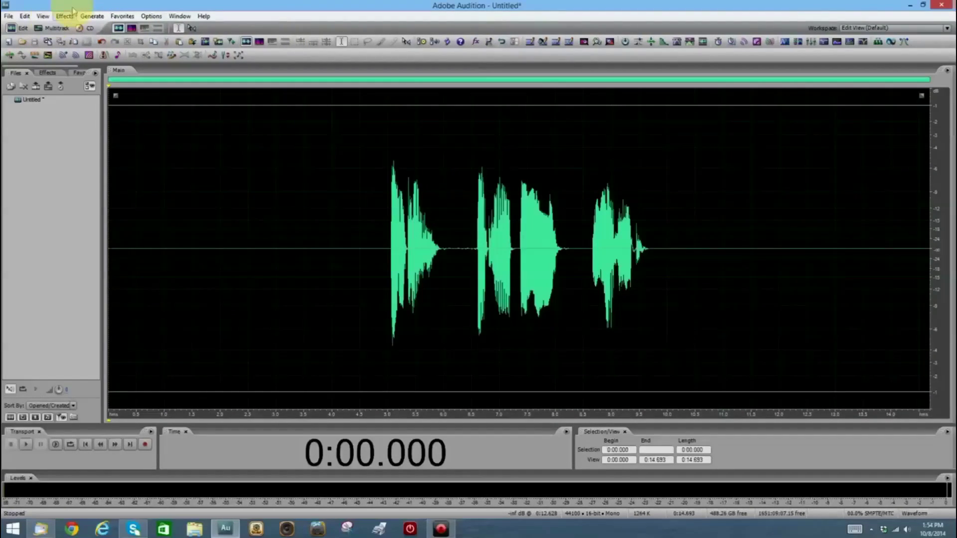
- Reverse the whole 14.693-second clip and play it back from 0:04.921
click(502, 42)
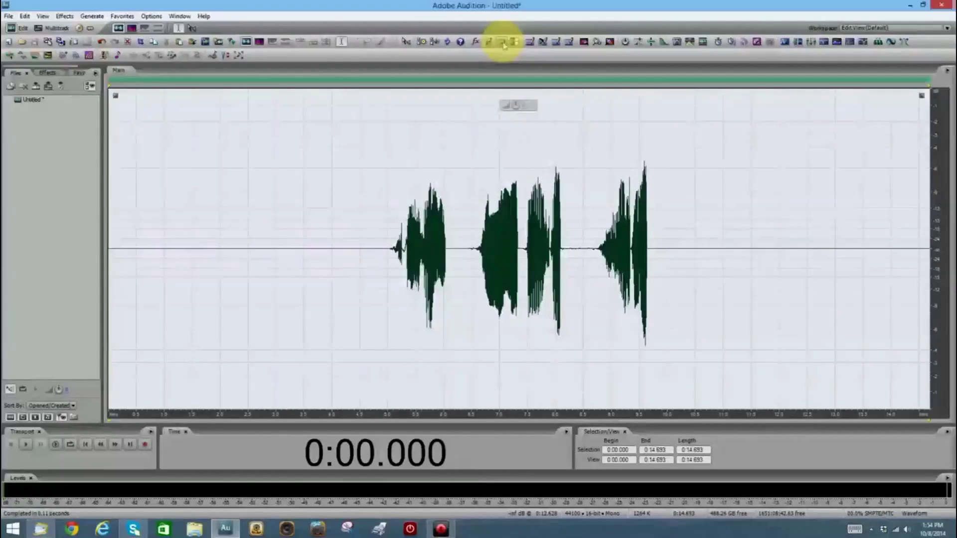
click(385, 227)
key(space)
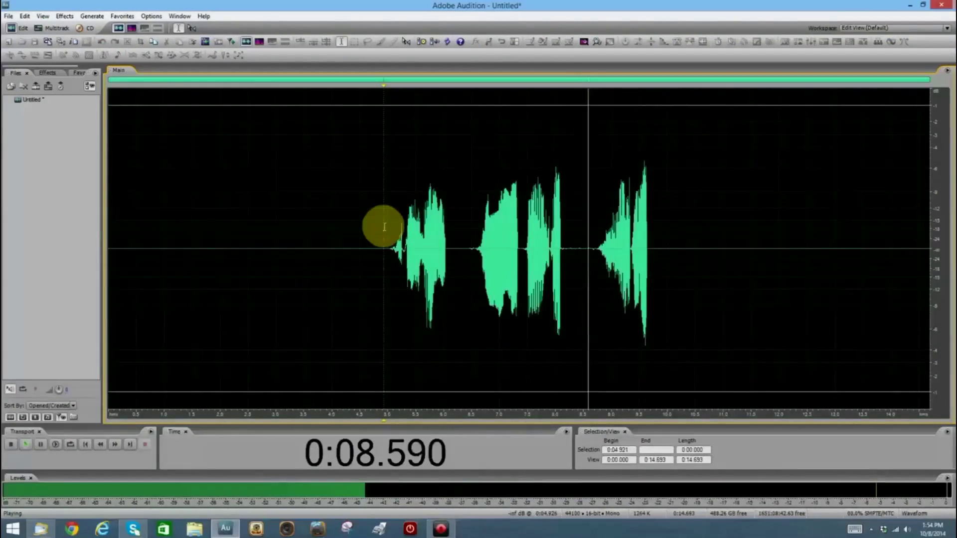
key(space)
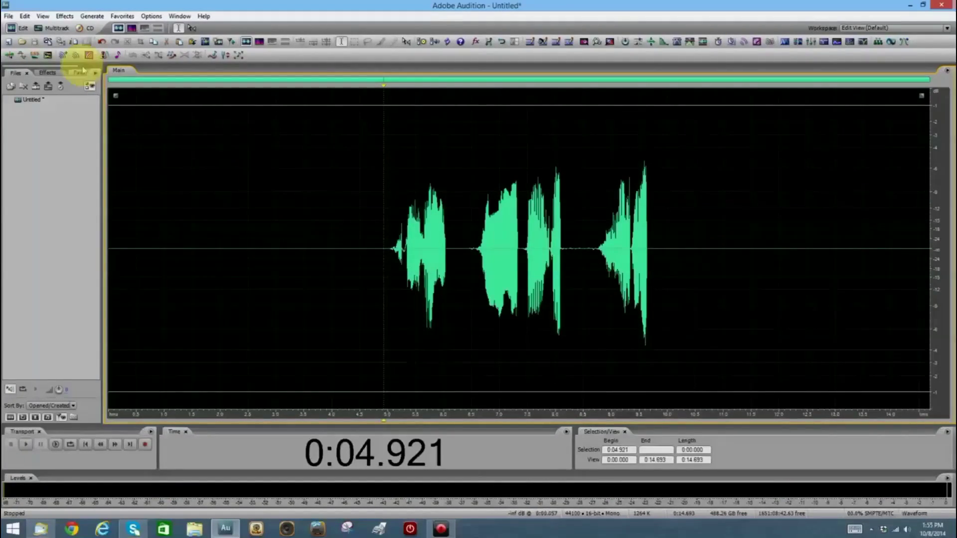
- Select the entire reversed waveform and apply Full Reverb with the Football Referee preset
key(ctrl+a)
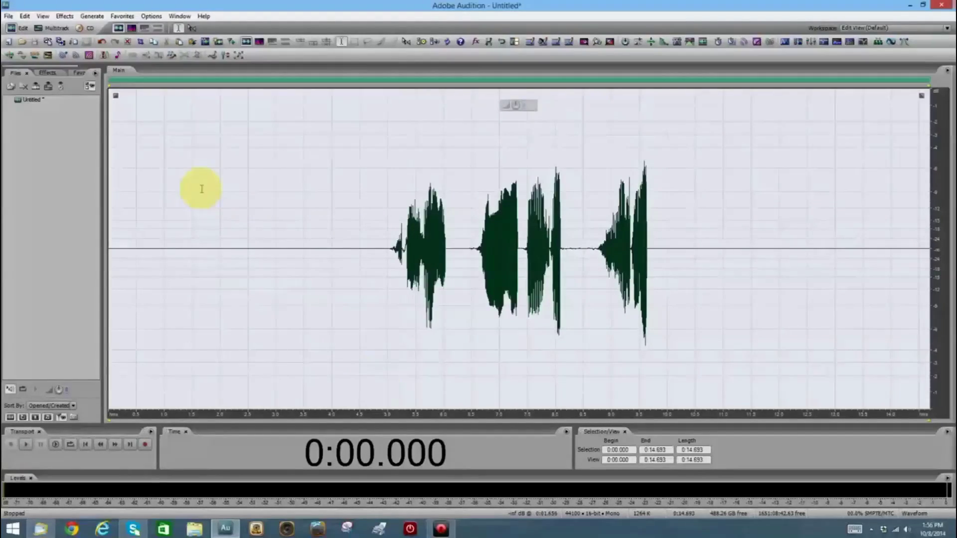
click(66, 17)
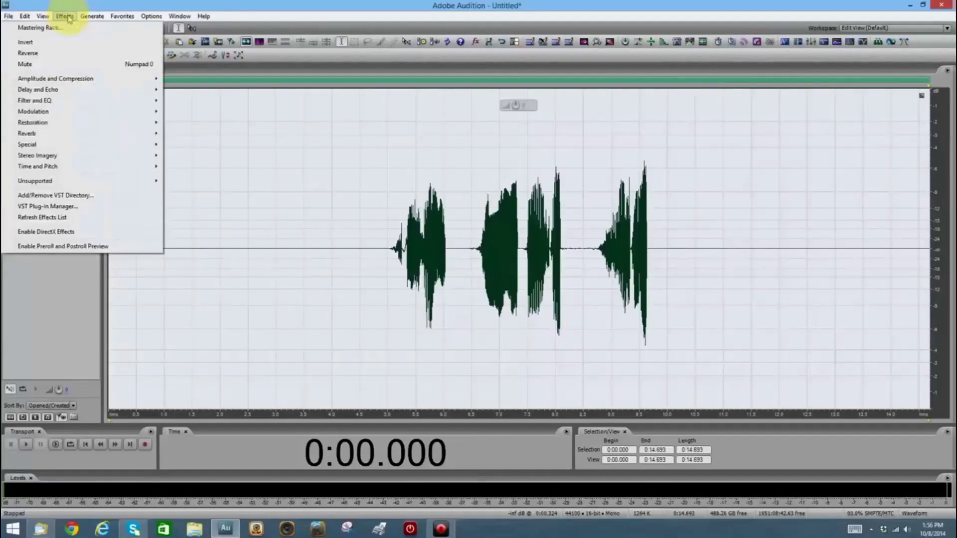
mouse_move(87, 139)
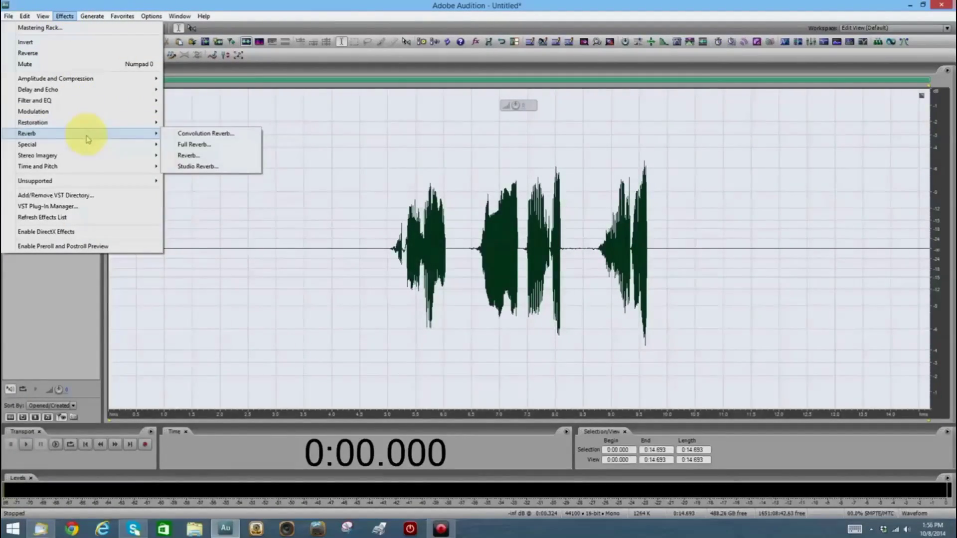
click(190, 145)
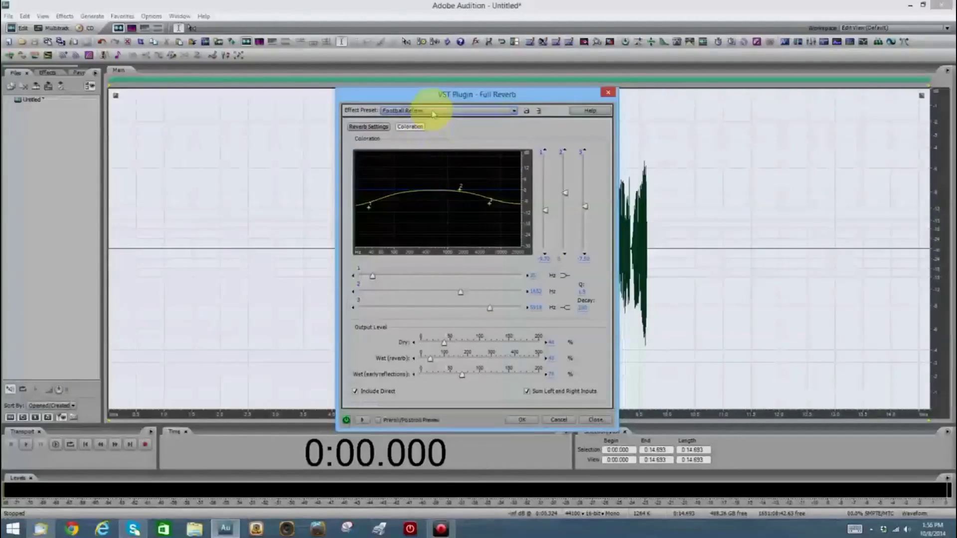
click(433, 112)
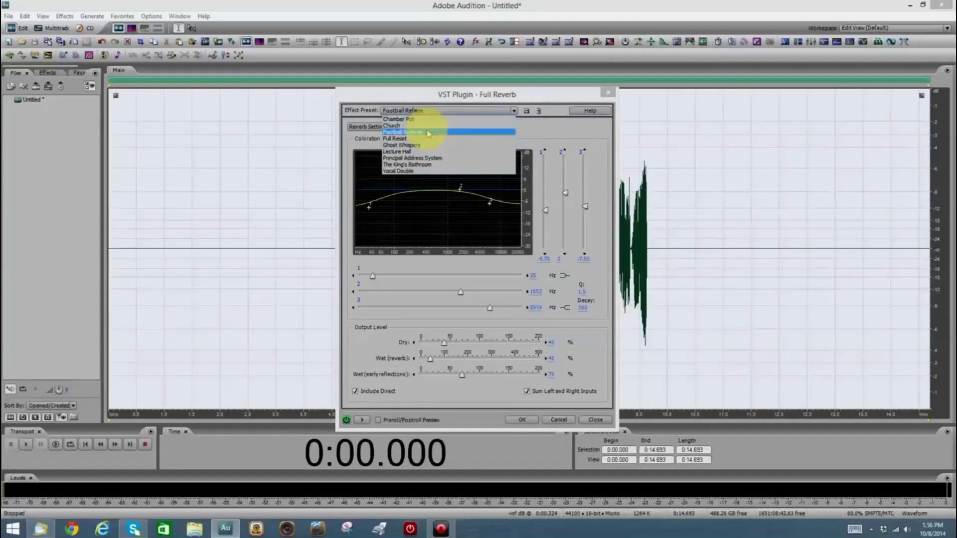
click(429, 132)
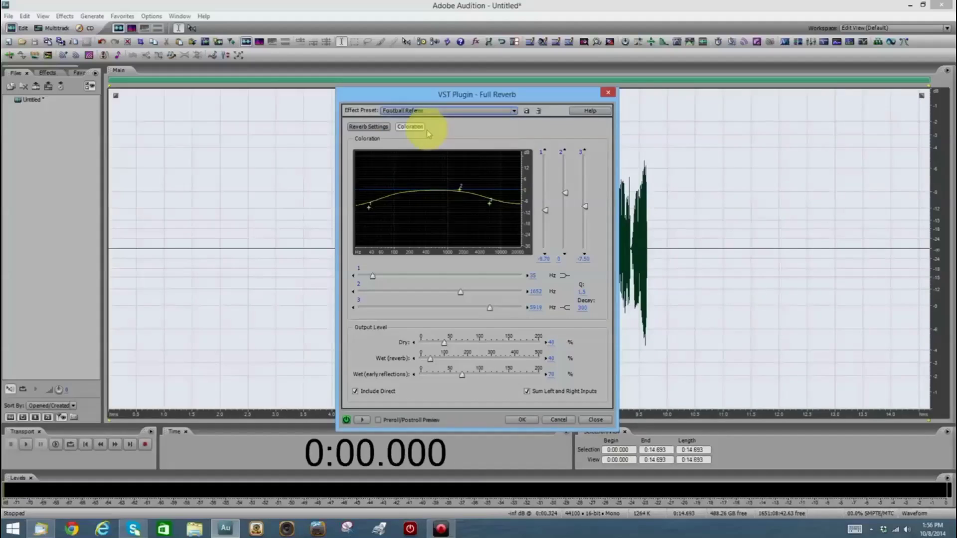
click(522, 420)
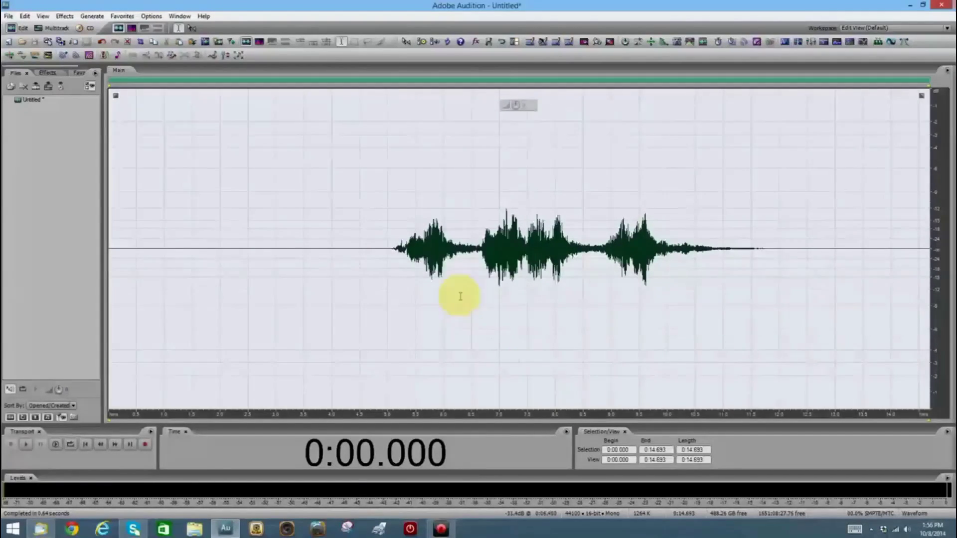
click(387, 239)
key(space)
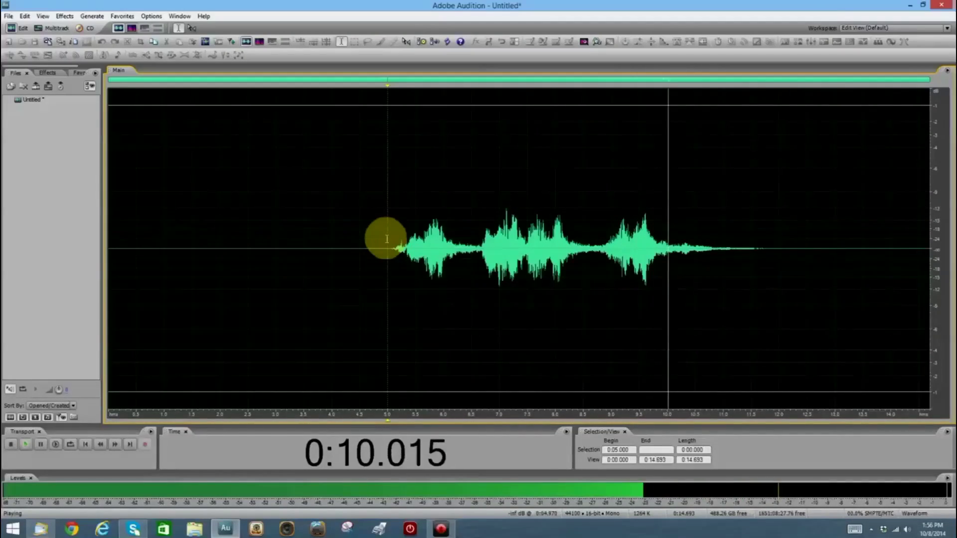
key(space)
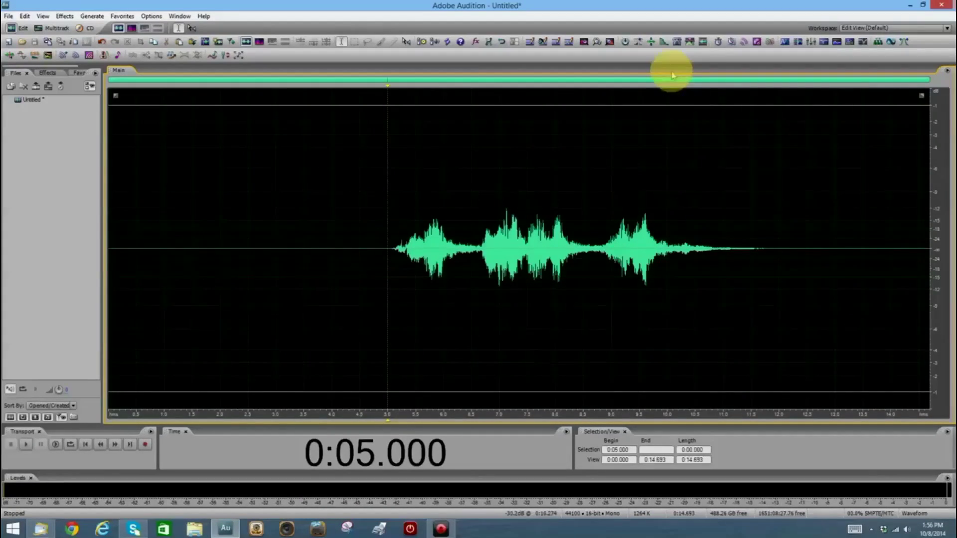
- Reverse the reverberated audio back to forward and preview it from 0:03.000
click(501, 41)
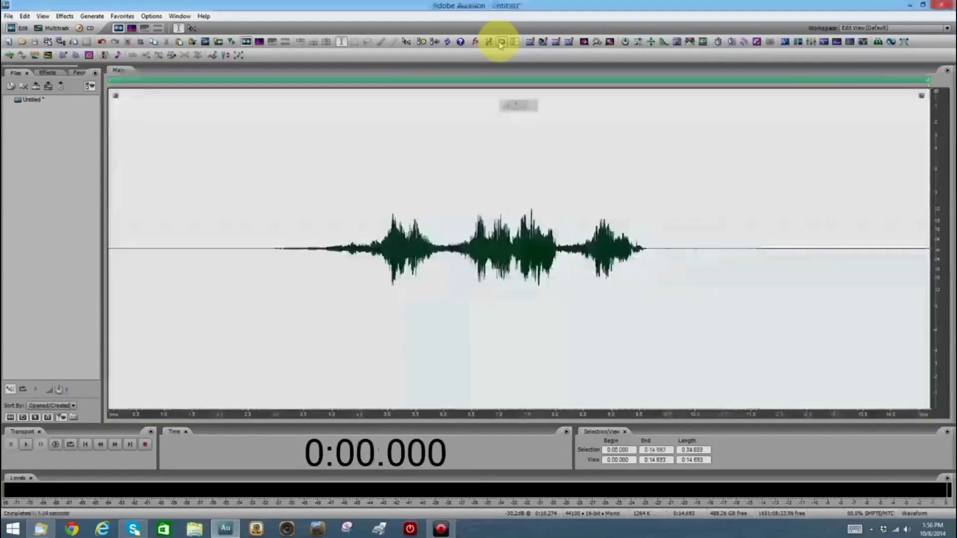
click(275, 270)
key(space)
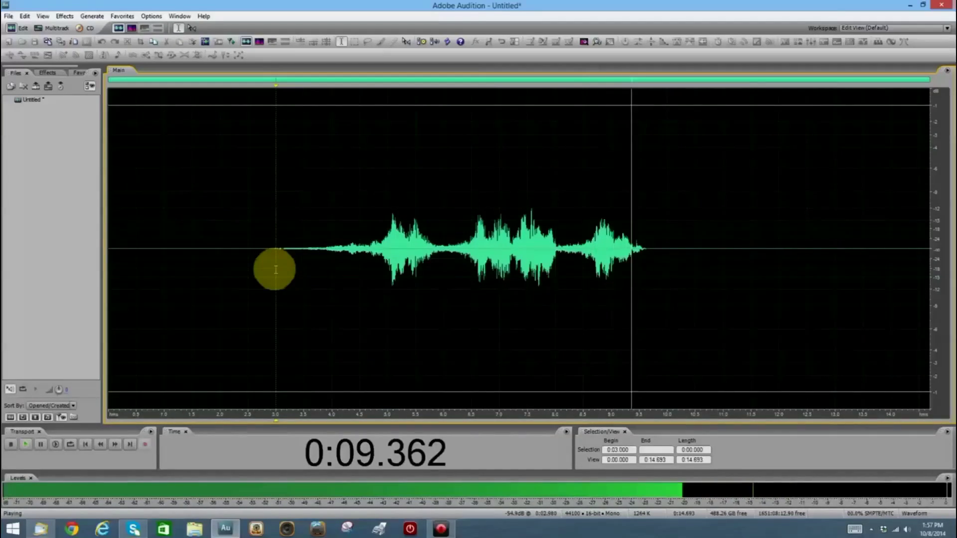
key(space)
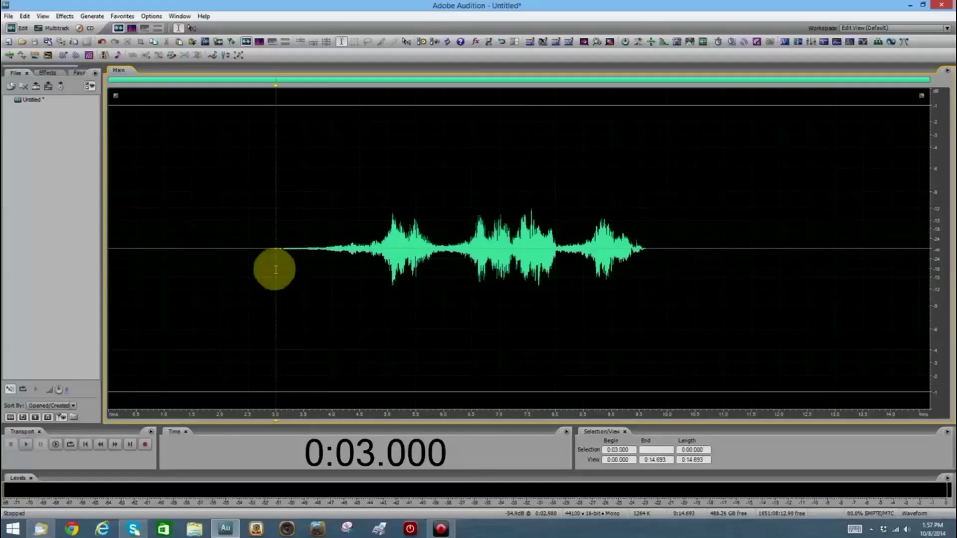
- Normalize the entire waveform to full level, leaving the cursor at 0:02.380
key(ctrl+a)
key(Return)
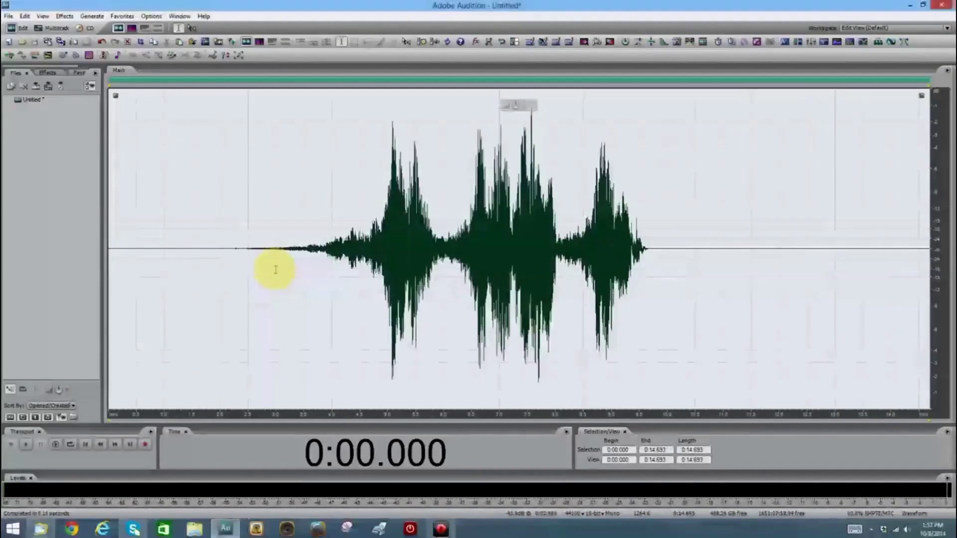
click(241, 269)
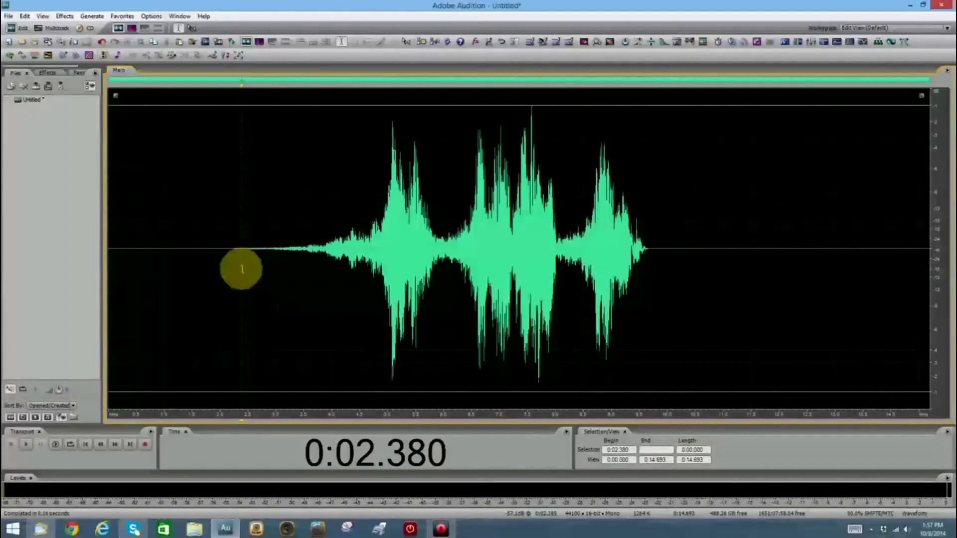